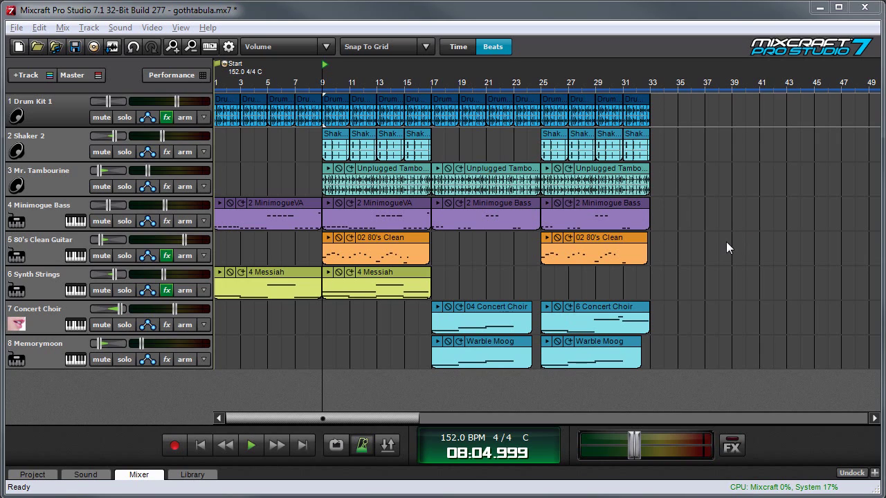
click(142, 476)
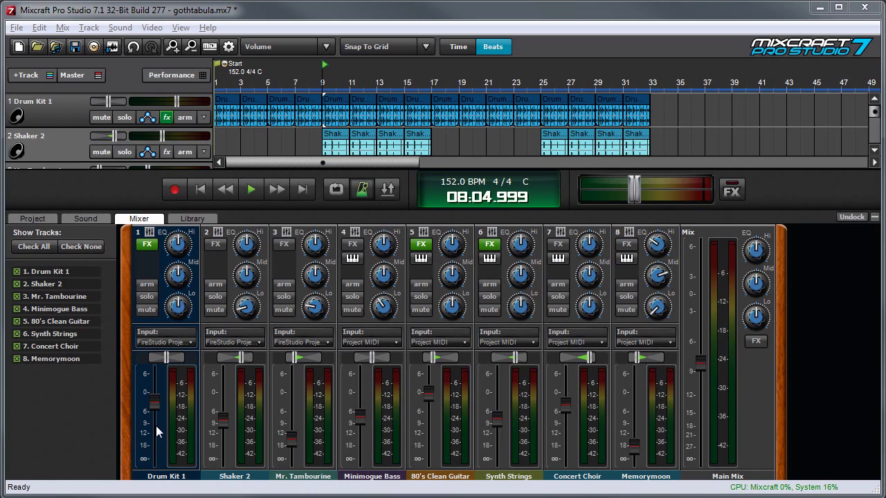
- Try Drum Kit 1's volume at -1.9 dB and -12.0 dB, then undo back to -3.7 dB
mouse_move(155, 406)
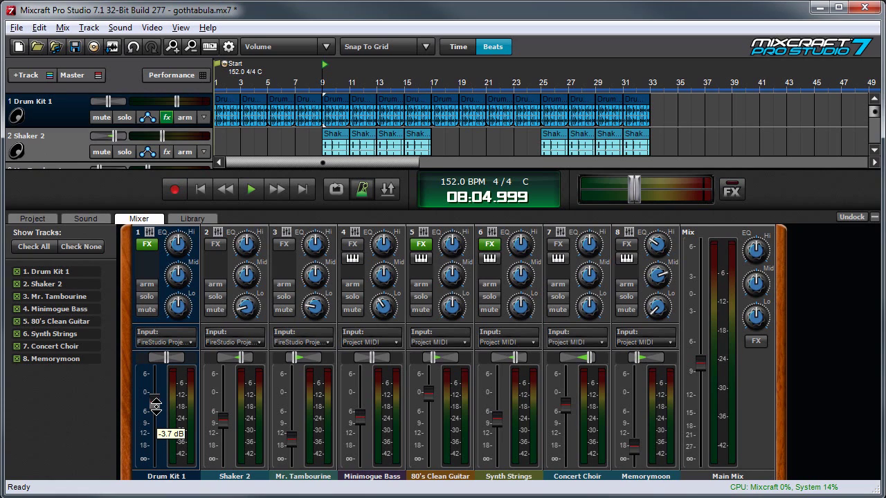
mouse_move(155, 406)
mouse_down()
mouse_move(156, 393)
mouse_move(155, 401)
mouse_up()
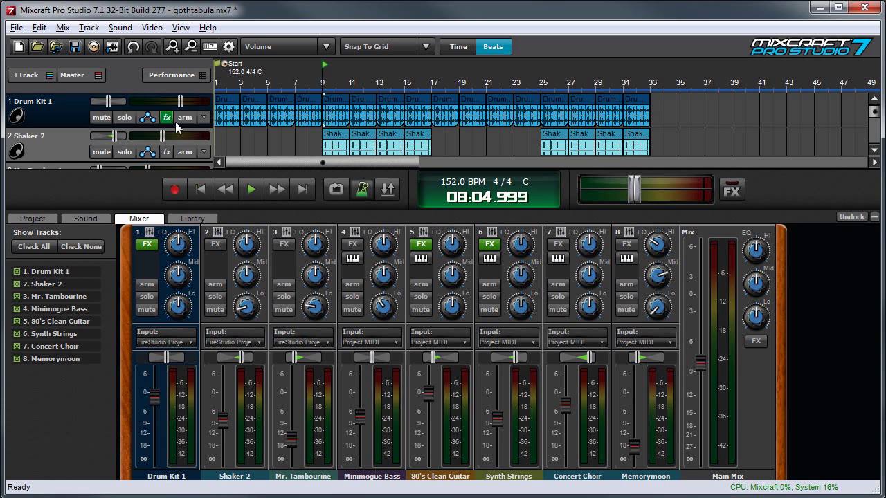
drag(182, 102, 152, 103)
key(ctrl+z)
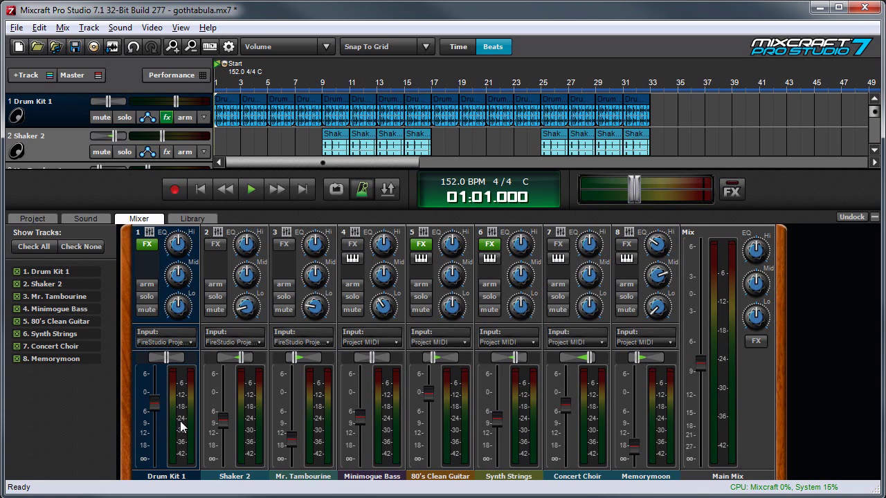
- Play the song, lower Drum Kit 1's fader to -4.7 dB, and stop playback
key(space)
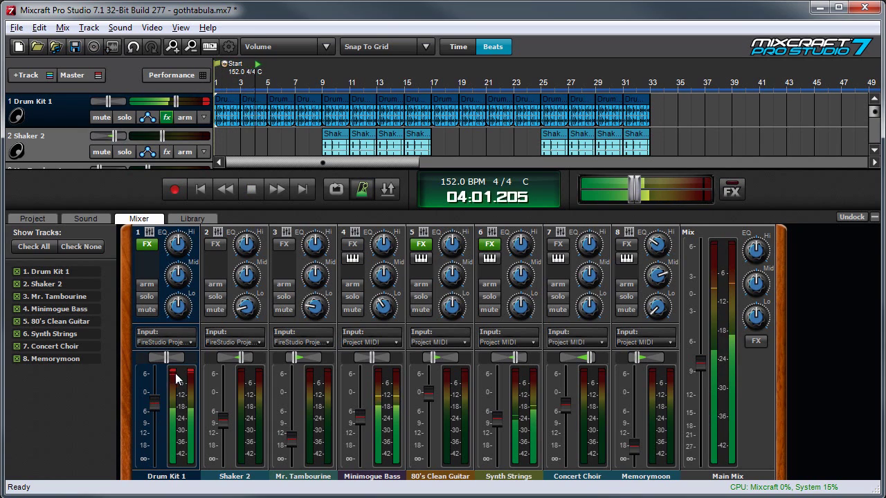
drag(154, 403, 155, 414)
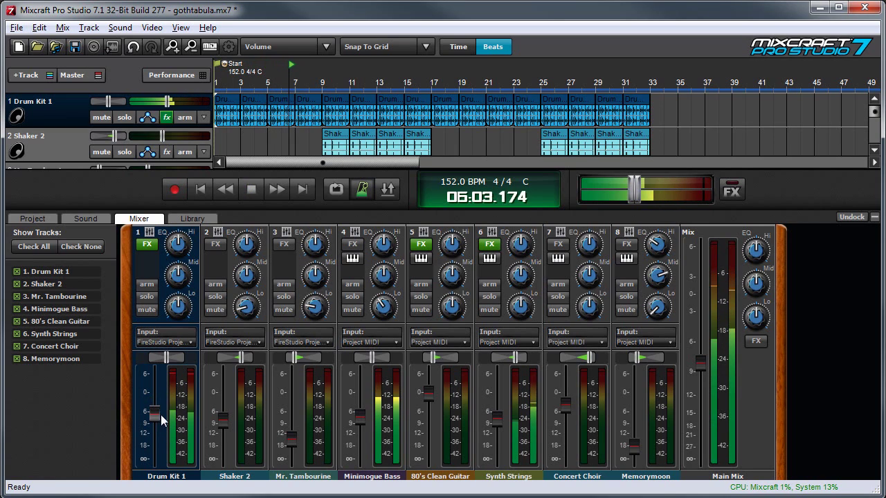
key(space)
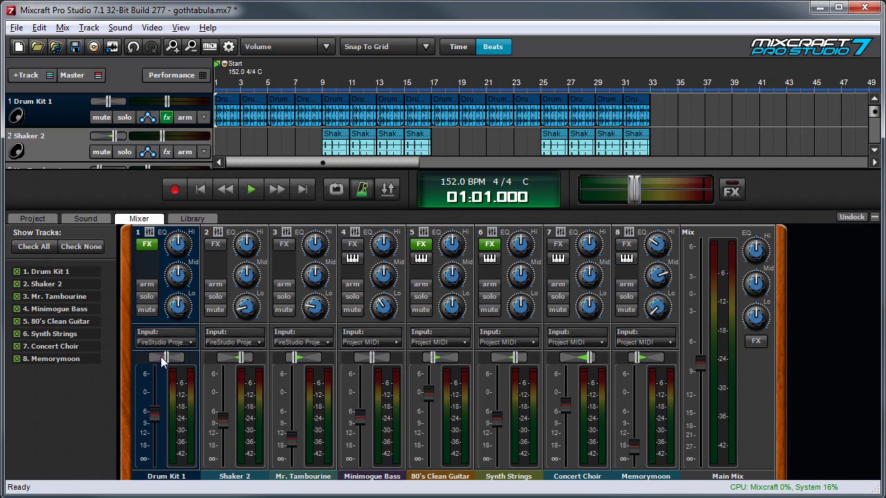
key(space)
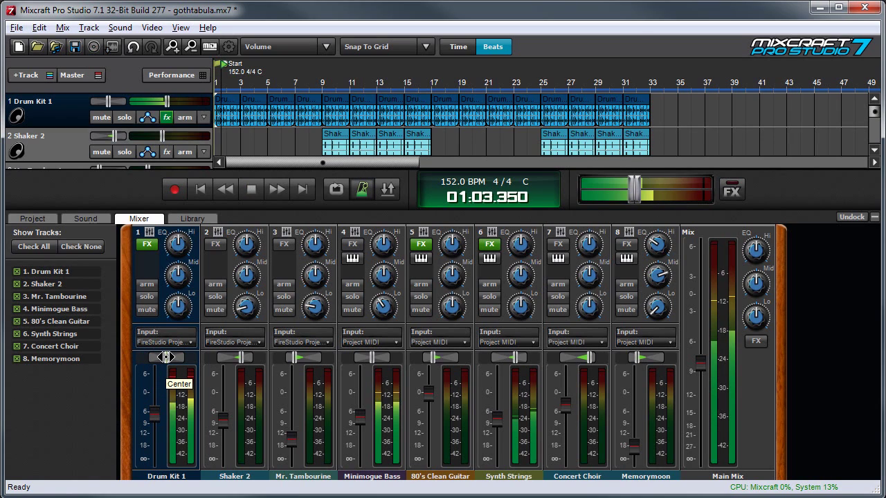
drag(166, 357, 177, 374)
key(space)
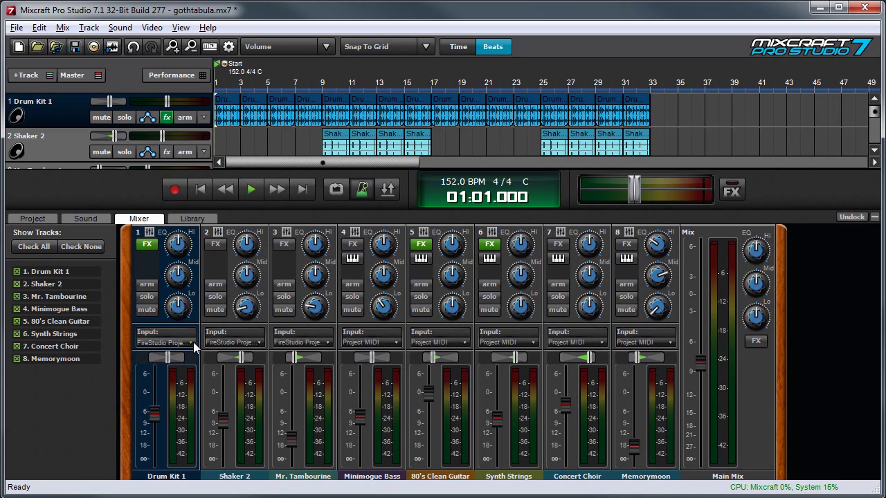
click(191, 342)
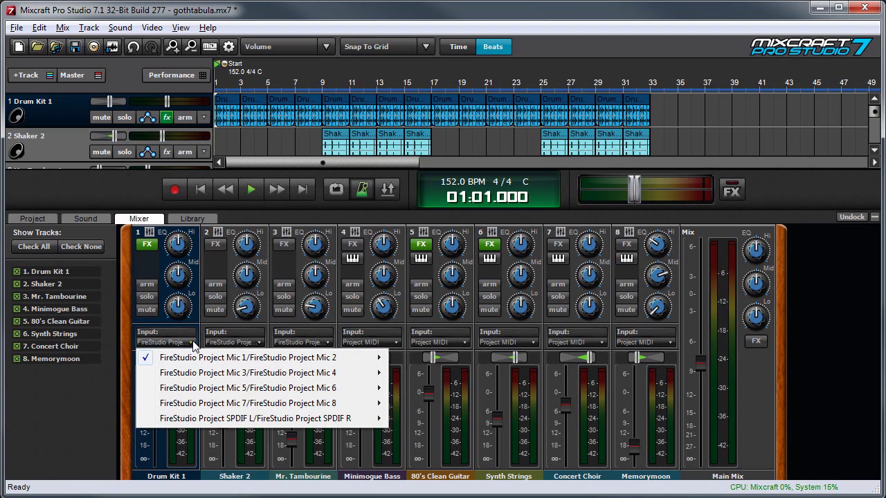
click(194, 343)
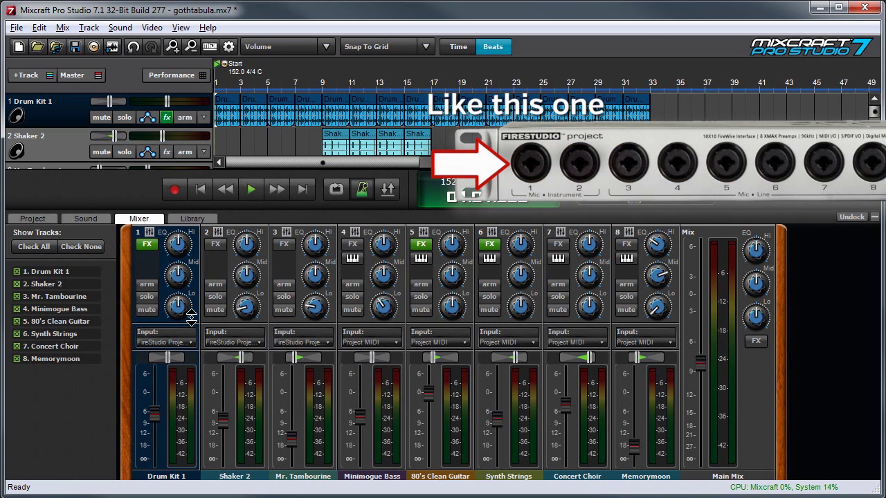
click(203, 117)
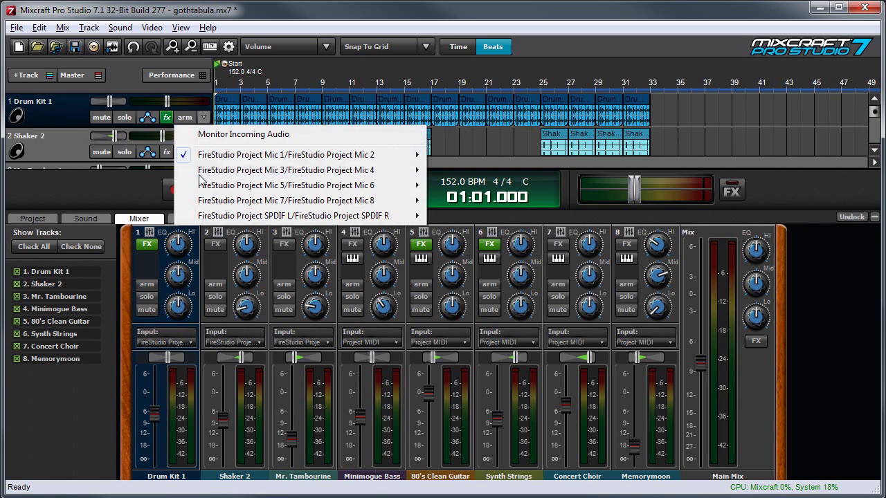
click(189, 343)
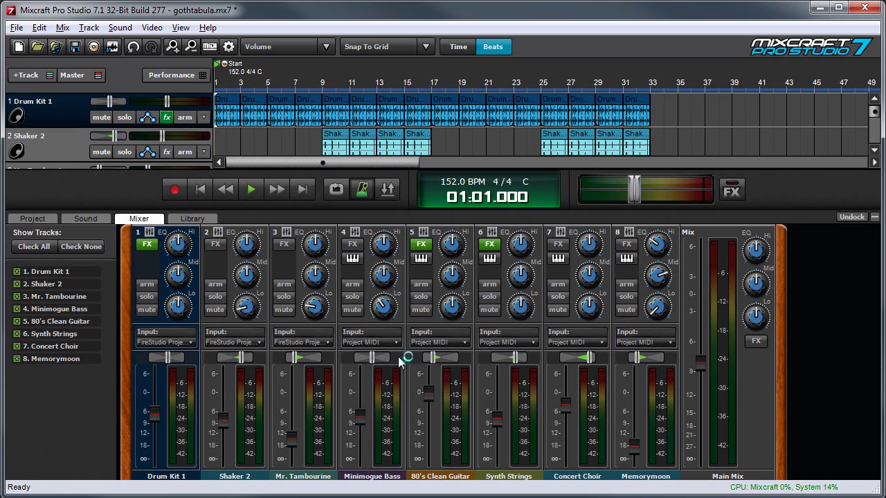
click(400, 367)
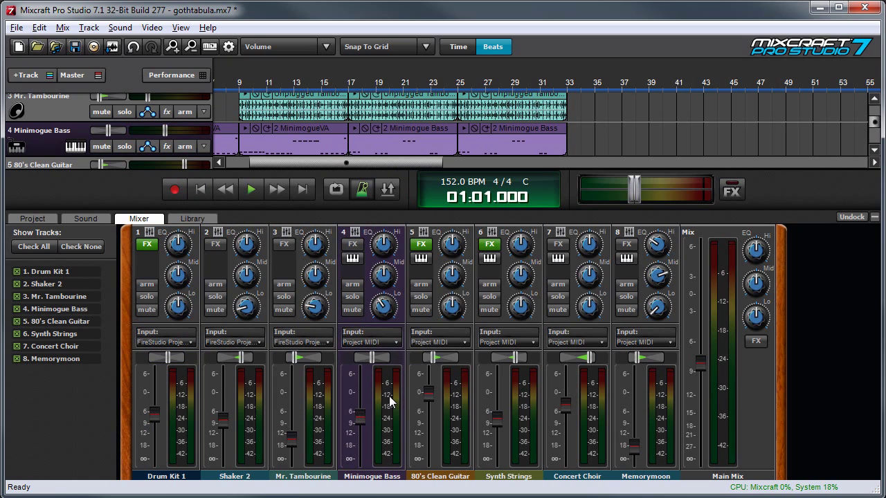
click(396, 342)
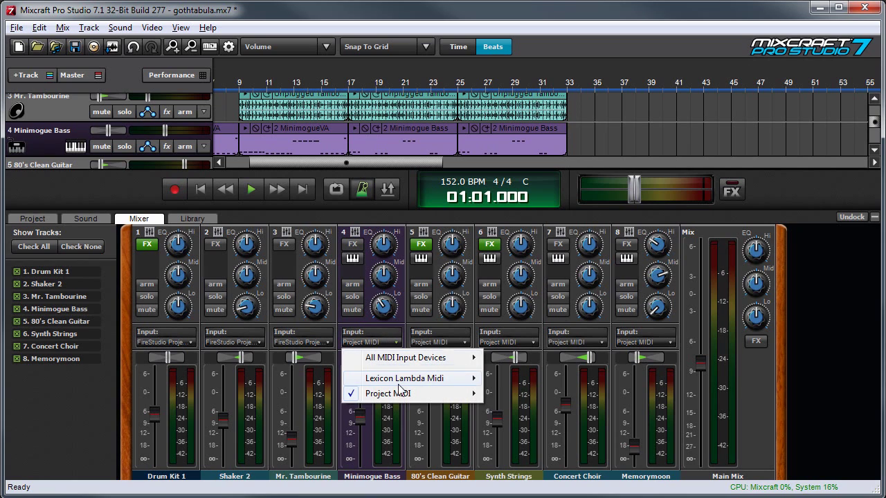
mouse_move(374, 398)
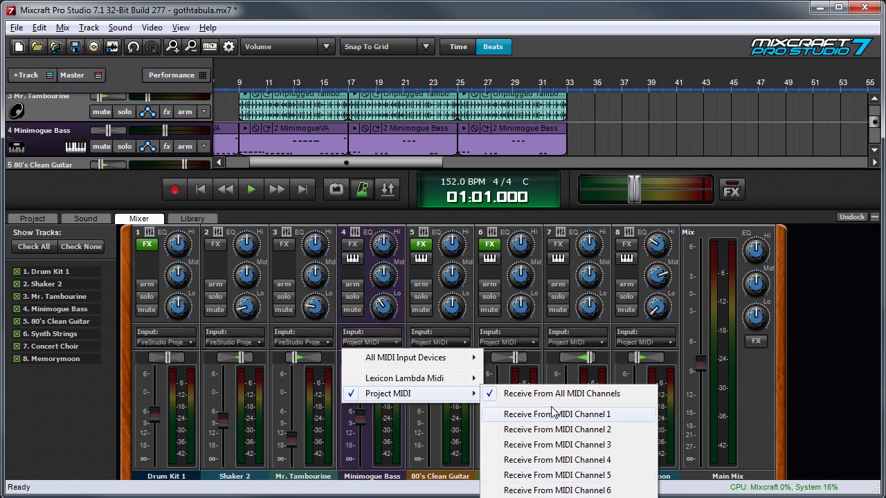
click(204, 146)
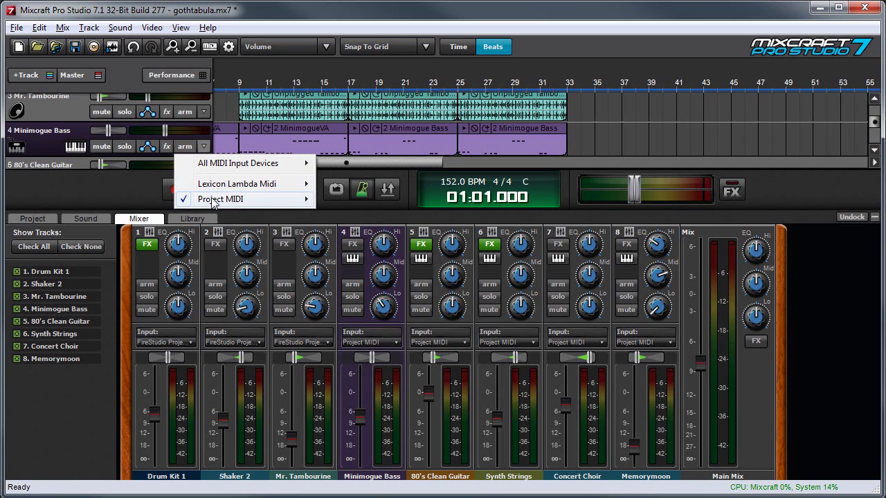
mouse_move(213, 201)
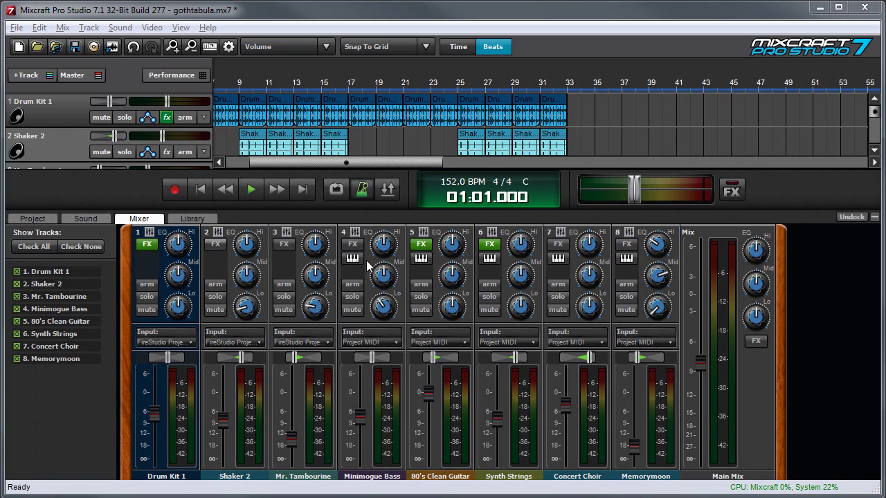
mouse_move(371, 261)
click(147, 285)
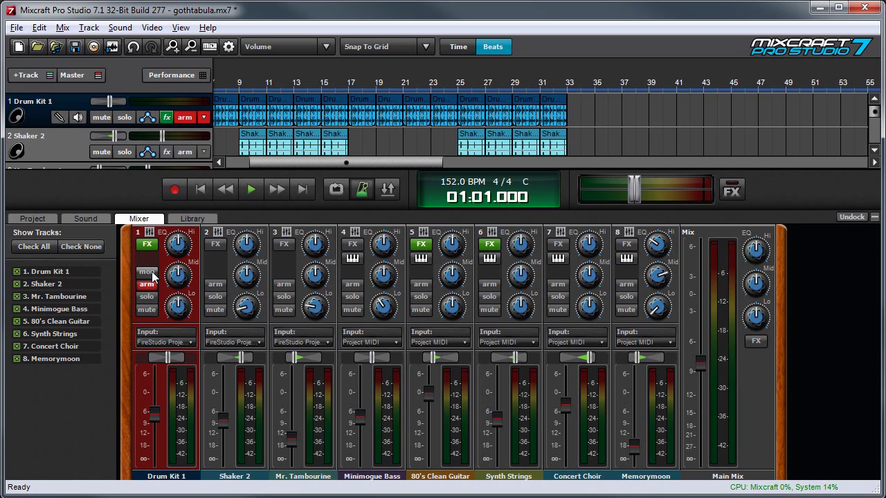
click(147, 273)
click(148, 285)
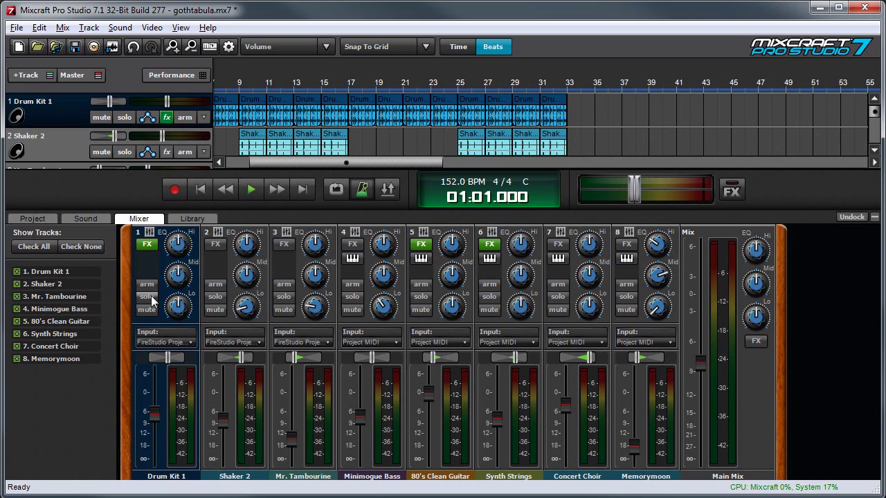
click(147, 297)
click(146, 297)
key(space)
click(147, 297)
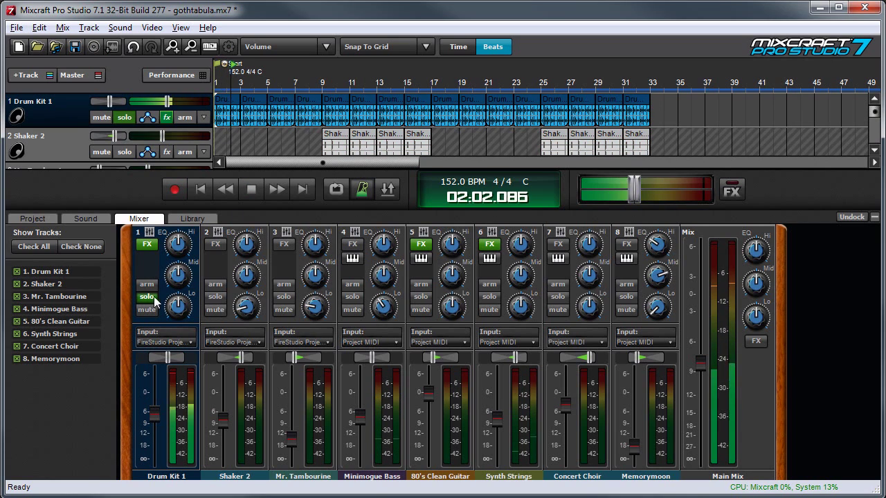
click(216, 298)
click(284, 297)
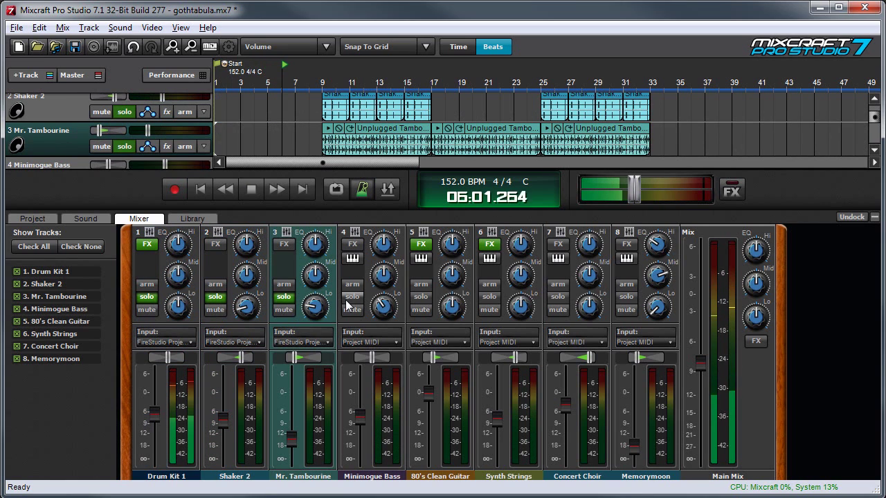
click(347, 297)
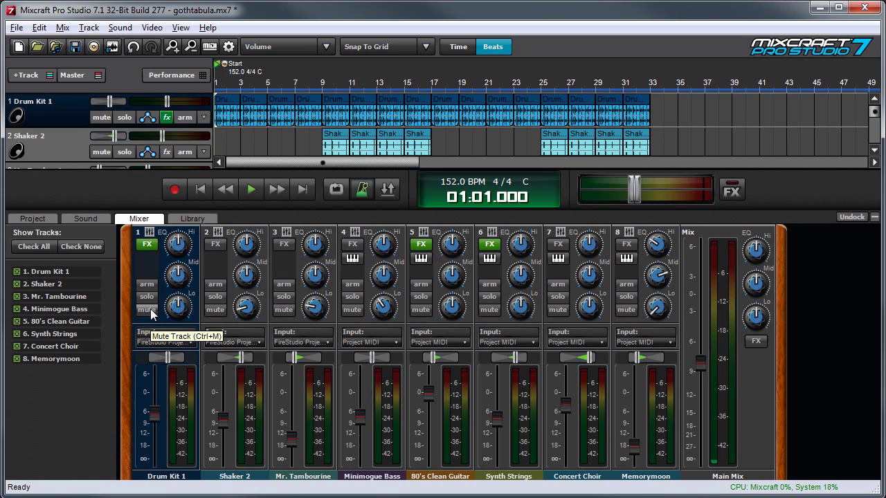
key(space)
click(151, 312)
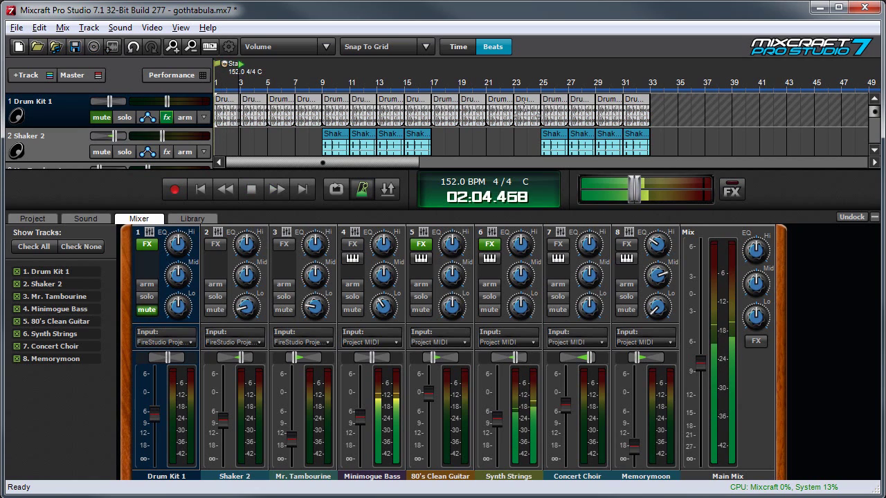
click(216, 310)
click(283, 310)
click(353, 310)
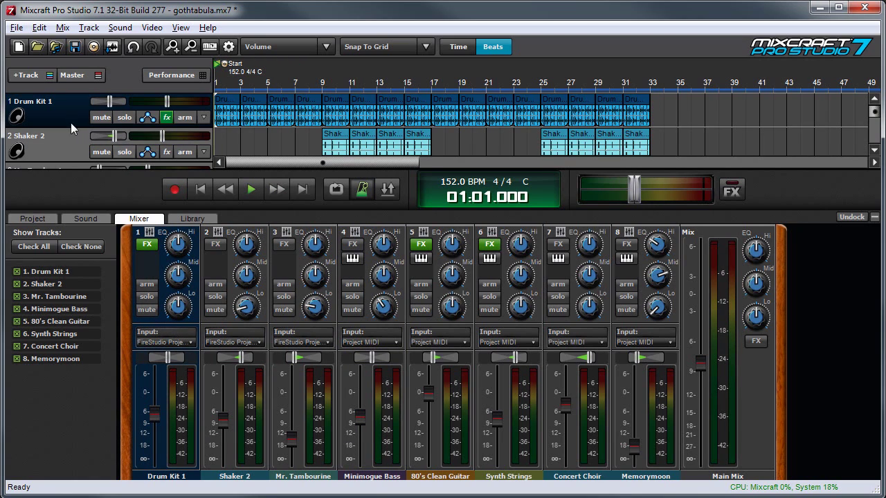
- While the song plays, raise Drum Kit 1's Hi EQ knob to +14.1 dB, then stop
mouse_move(173, 312)
key(space)
mouse_move(180, 246)
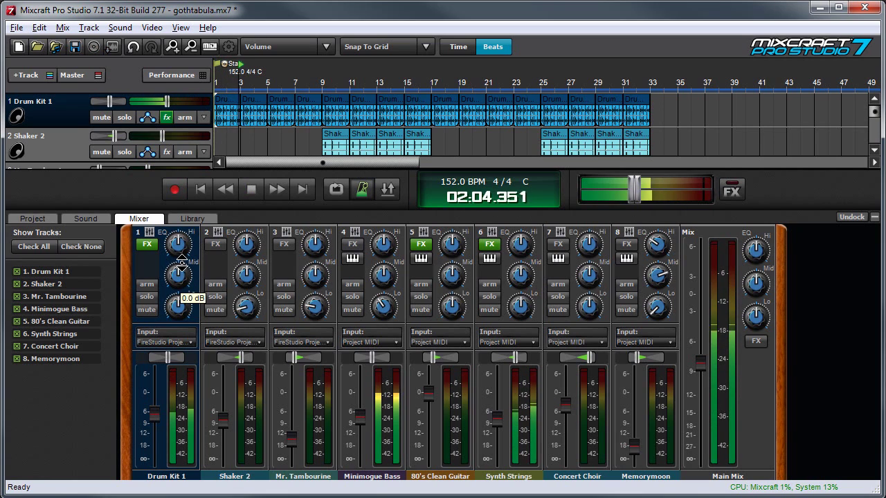
drag(181, 246, 181, 310)
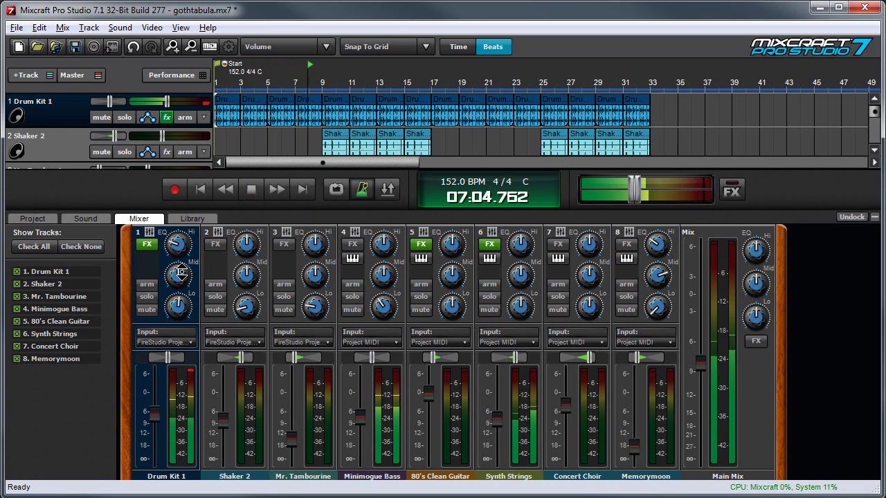
key(space)
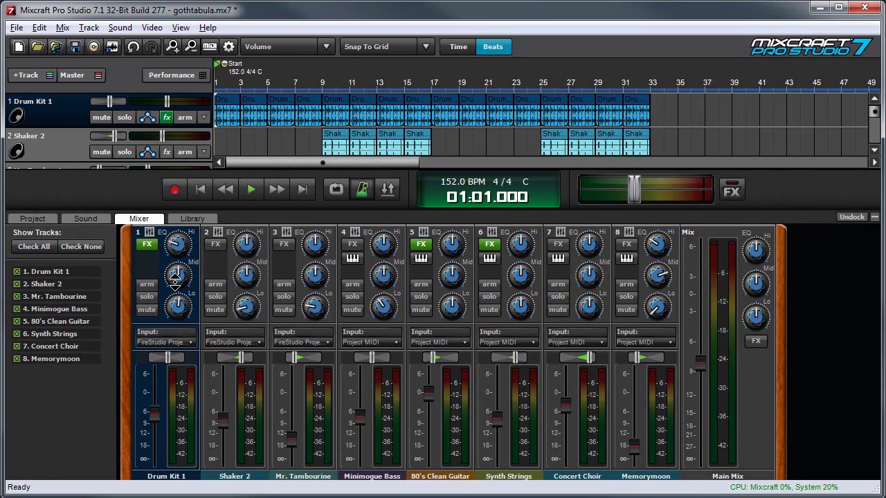
click(148, 245)
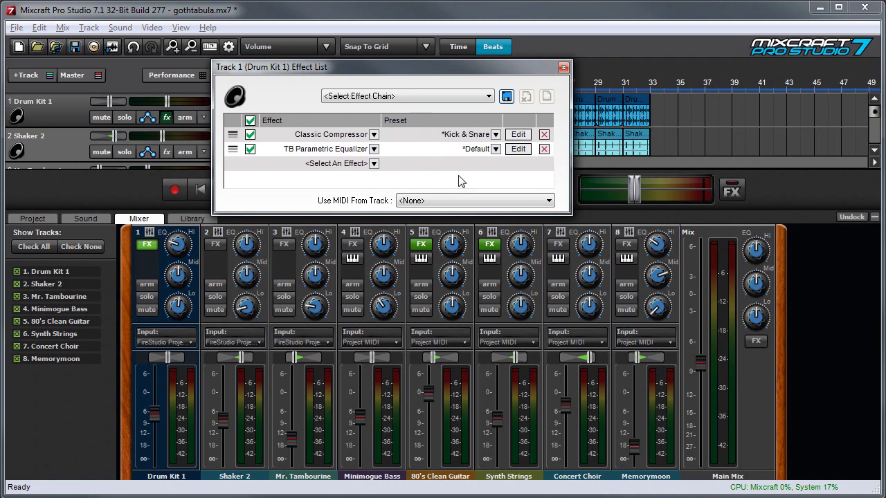
click(562, 67)
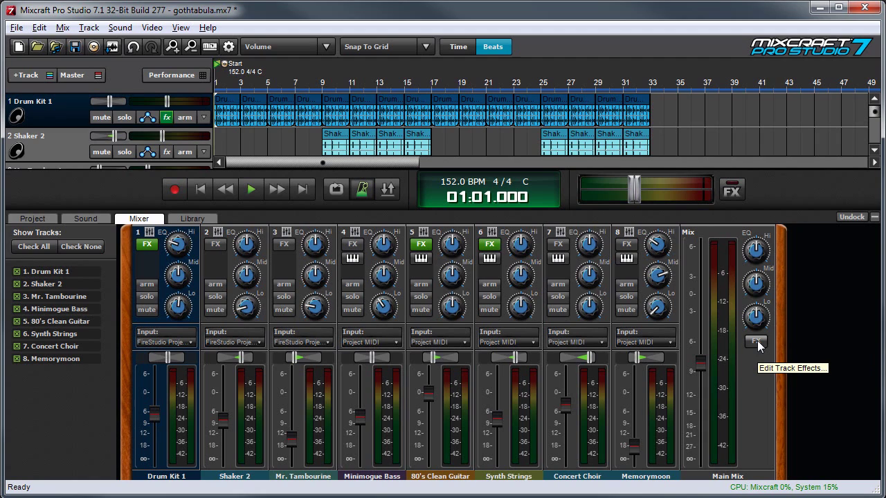
- Play the song and adjust the Main Mix level from -16.1 dB to about -8.3 dB
key(space)
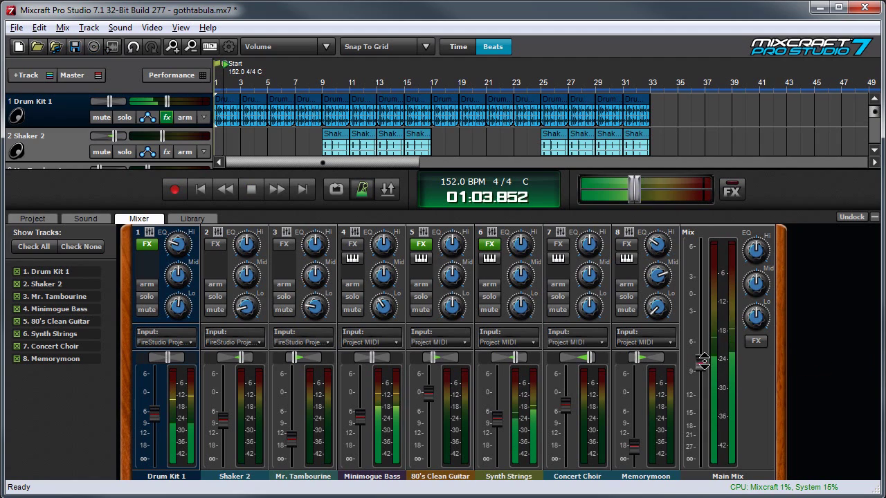
drag(701, 365, 701, 405)
drag(615, 185, 627, 185)
- Add Acoustica Compressor to the Main Mix master effects chain
click(756, 338)
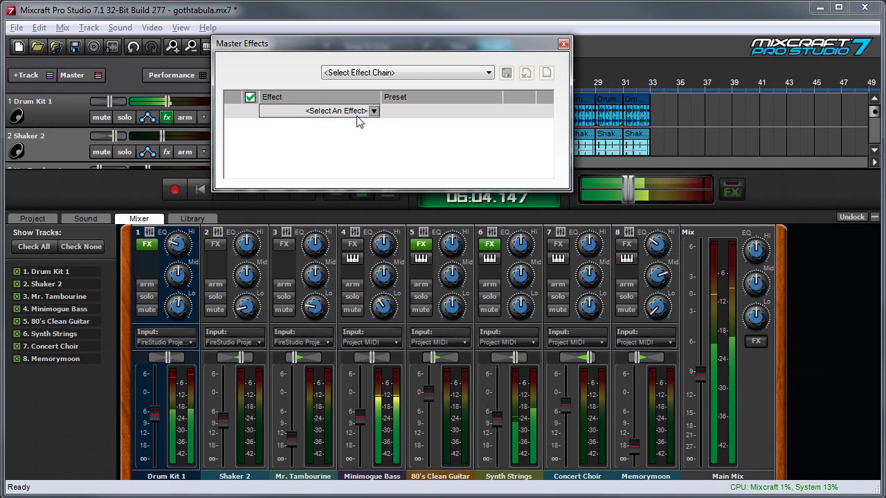
click(373, 112)
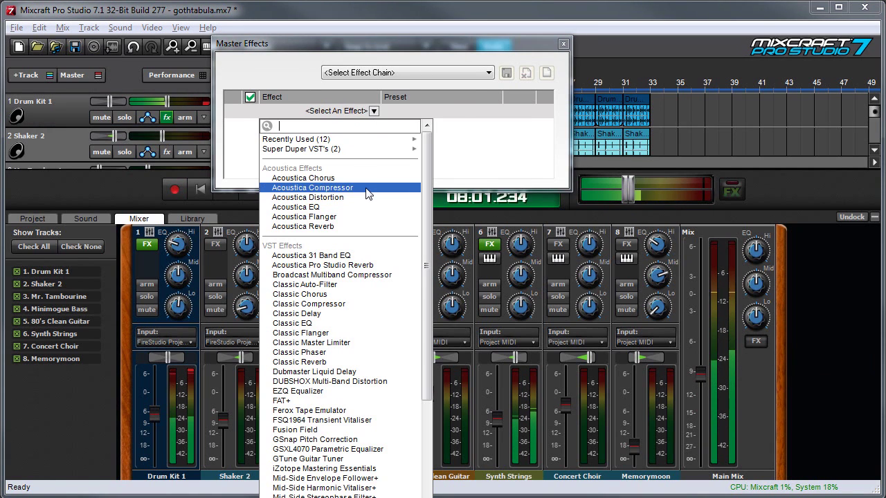
click(311, 190)
click(563, 43)
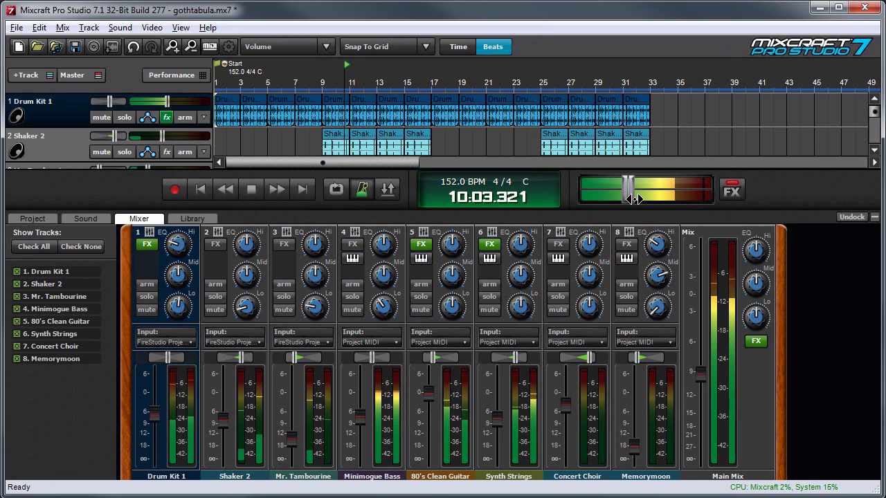
- Lower the master volume slider down to -15.7 dB
mouse_move(625, 186)
drag(624, 185, 615, 186)
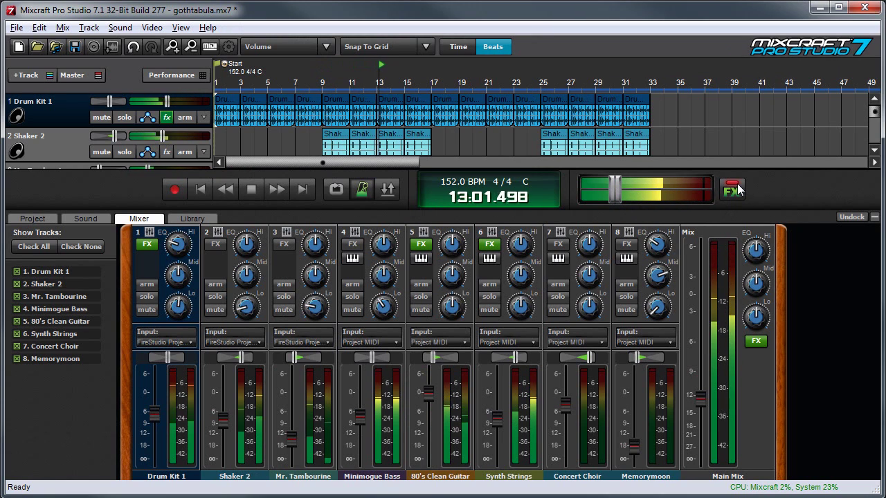
drag(613, 188, 604, 188)
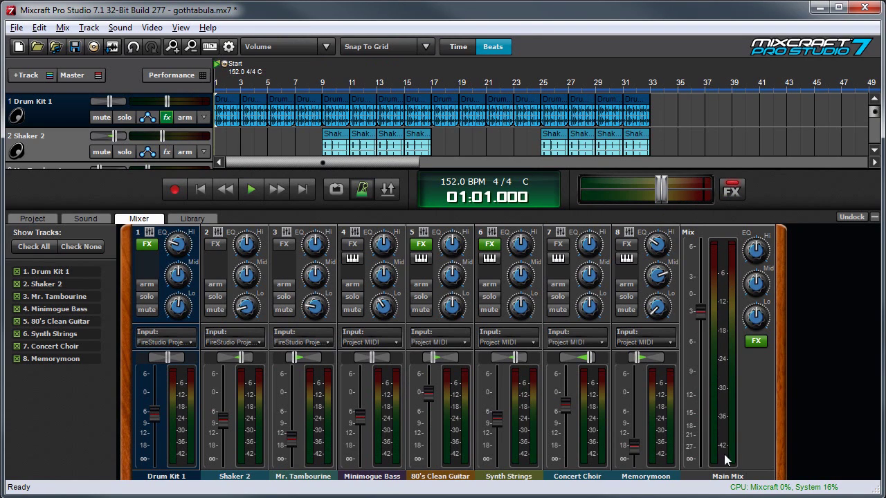